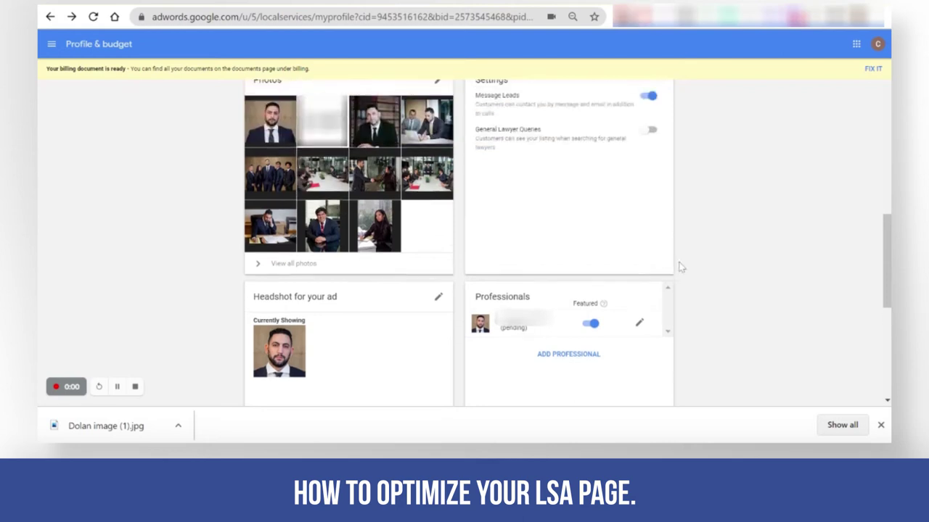
{"action": "scroll", "coordinate": [680, 267], "scroll_direction": "up", "scroll_amount": 2}
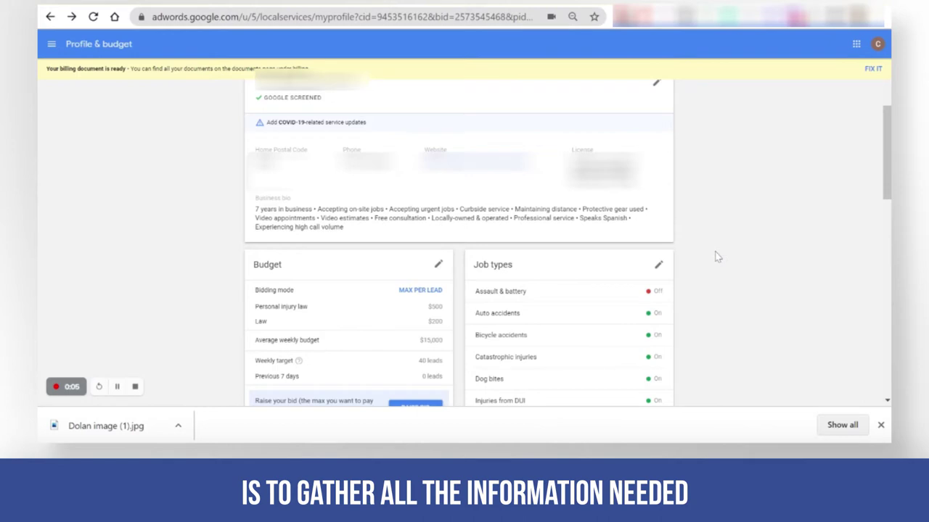
- Scroll up to the 'Your ad is on' card showing the ALL DAY ad schedule
{"action": "scroll", "coordinate": [716, 257], "scroll_direction": "up", "scroll_amount": 1}
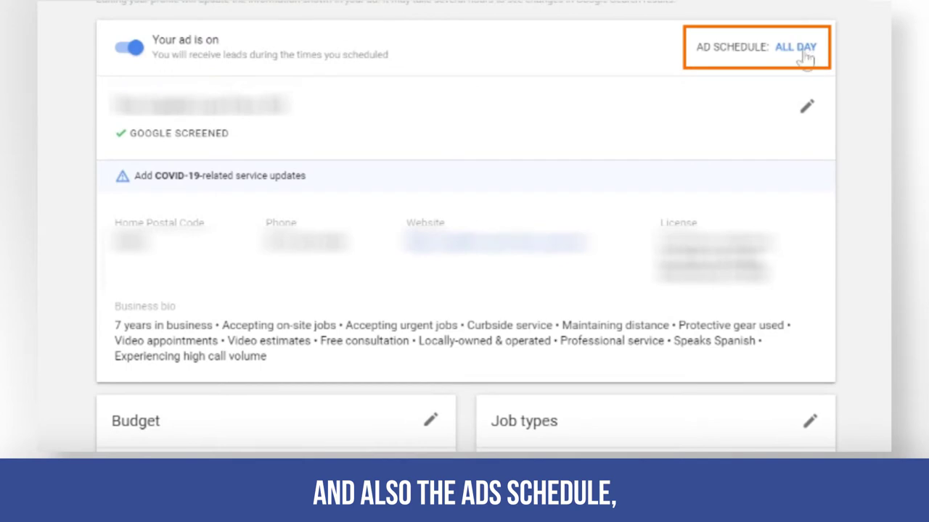
- Review the ALL DAY schedule and enabled job types (auto, bicycle, DUI, motorcycle, pedestrian accidents) without changes
{"action": "left_click", "coordinate": [789, 58]}
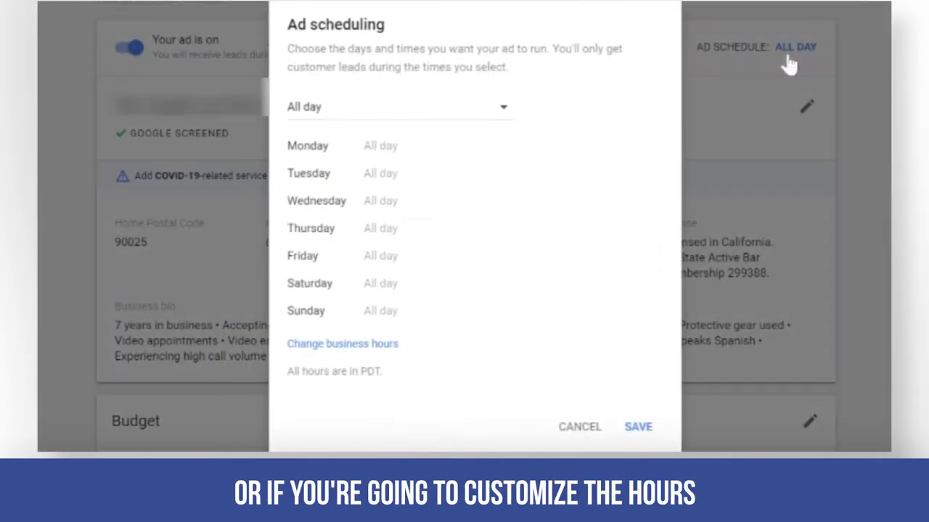
{"action": "left_click", "coordinate": [579, 434]}
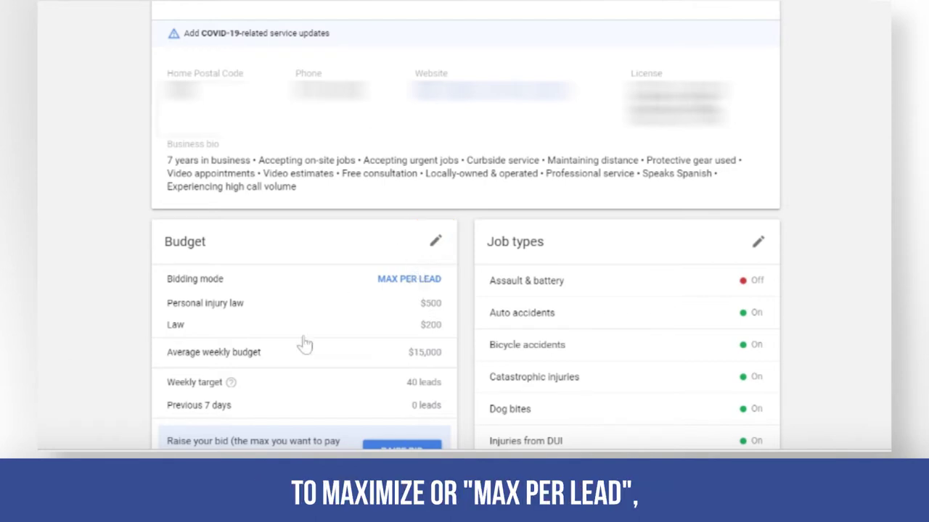
{"action": "scroll", "coordinate": [475, 348], "scroll_direction": "down", "scroll_amount": 2}
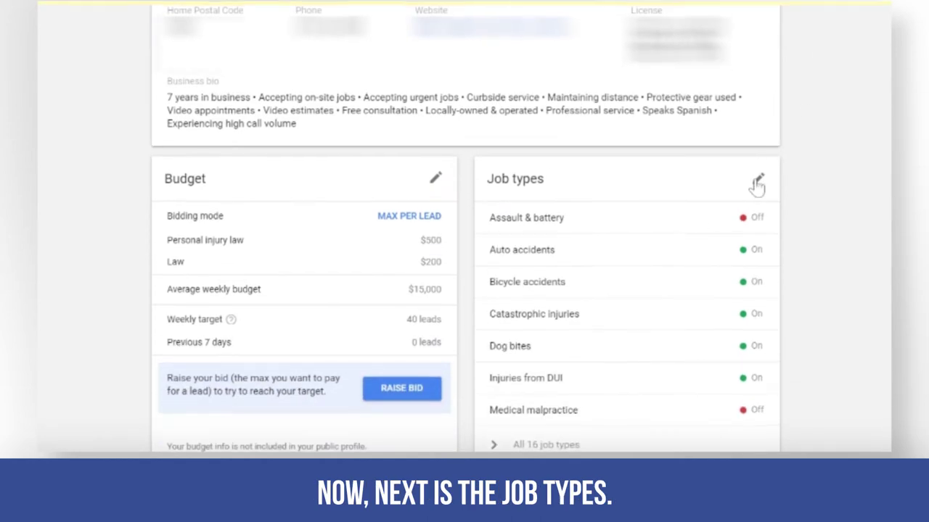
{"action": "left_click", "coordinate": [758, 179]}
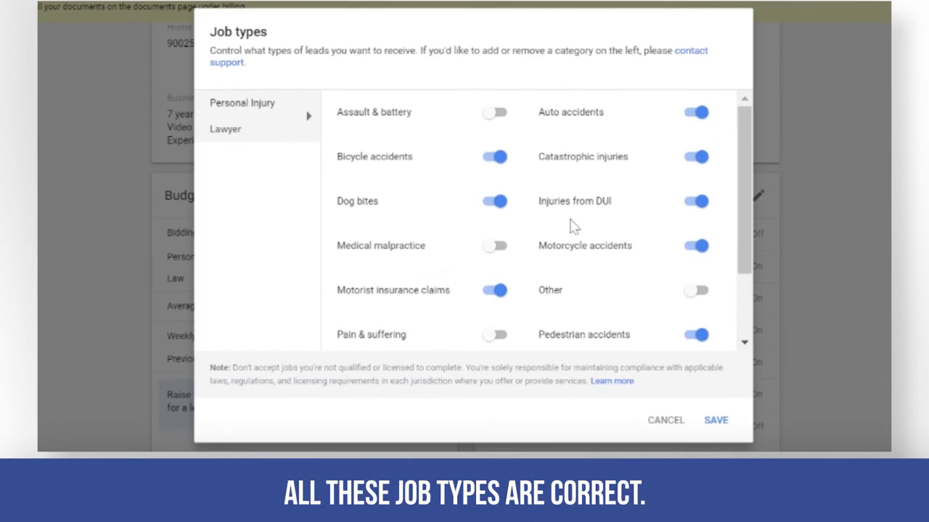
{"action": "scroll", "coordinate": [571, 226], "scroll_direction": "down", "scroll_amount": 2}
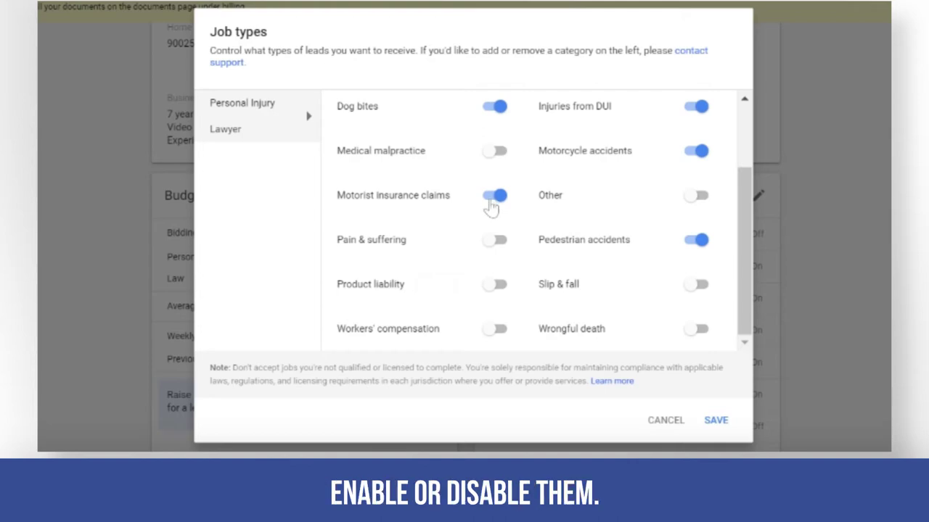
{"action": "left_click", "coordinate": [666, 424]}
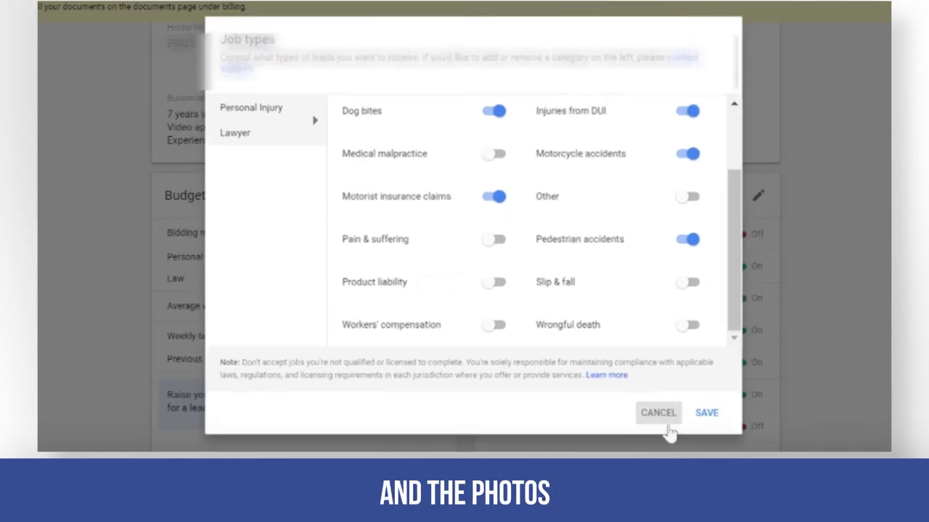
- Scroll down past Photos, Settings, Headshot and Professionals to the Los Angeles service areas and 24-hour hours
{"action": "scroll", "coordinate": [671, 433], "scroll_direction": "down", "scroll_amount": 4}
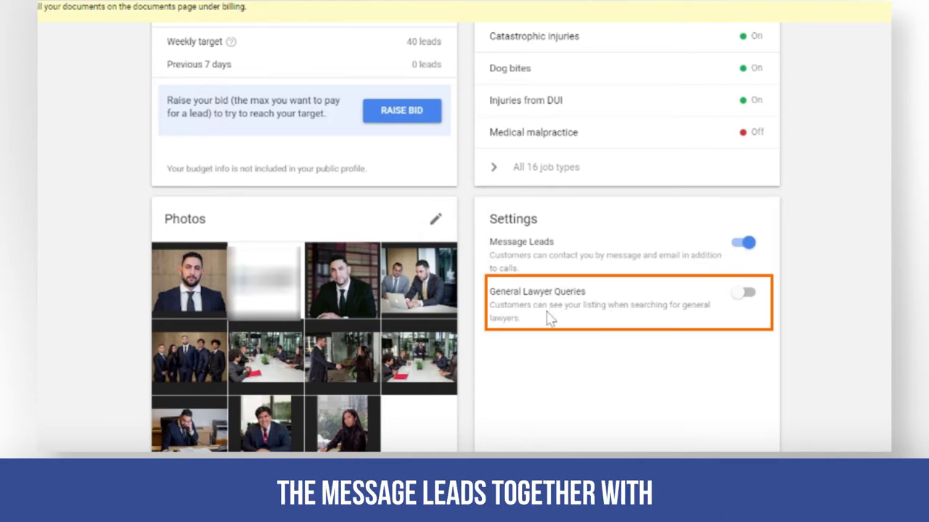
{"action": "scroll", "coordinate": [549, 319], "scroll_direction": "down", "scroll_amount": 1}
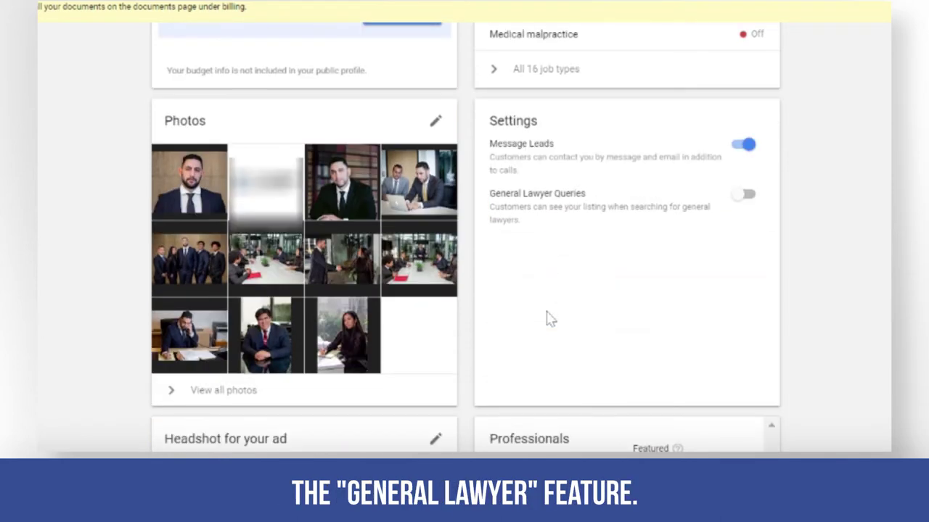
{"action": "scroll", "coordinate": [549, 319], "scroll_direction": "down", "scroll_amount": 2}
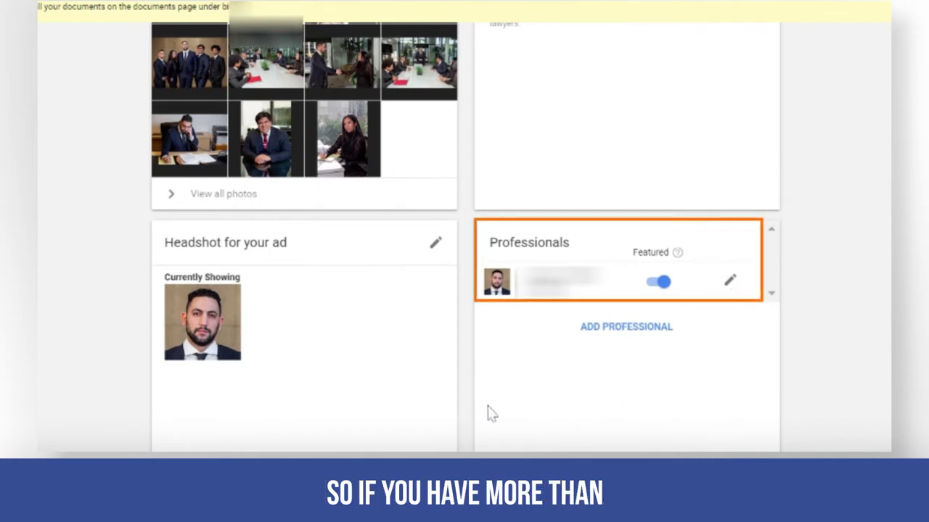
{"action": "scroll", "coordinate": [477, 401], "scroll_direction": "down", "scroll_amount": 1}
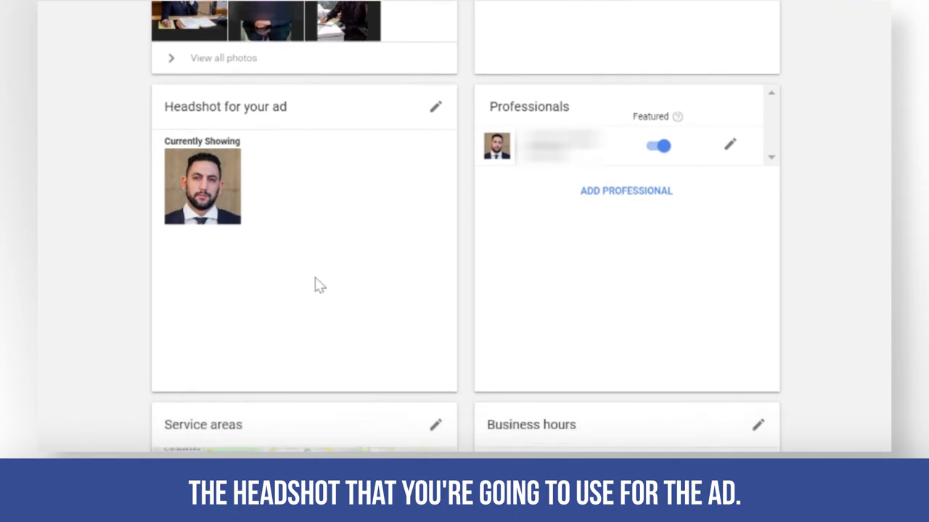
{"action": "scroll", "coordinate": [317, 322], "scroll_direction": "down", "scroll_amount": 3}
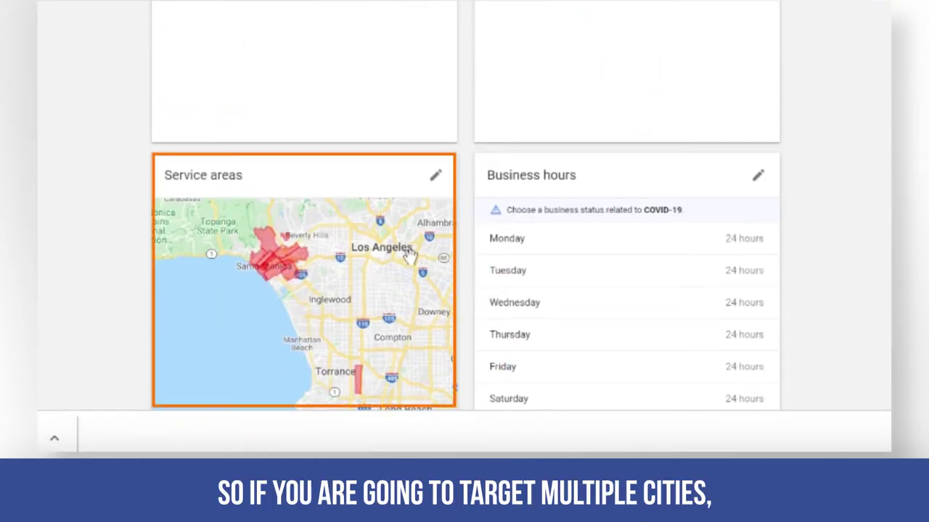
{"action": "left_click", "coordinate": [438, 177]}
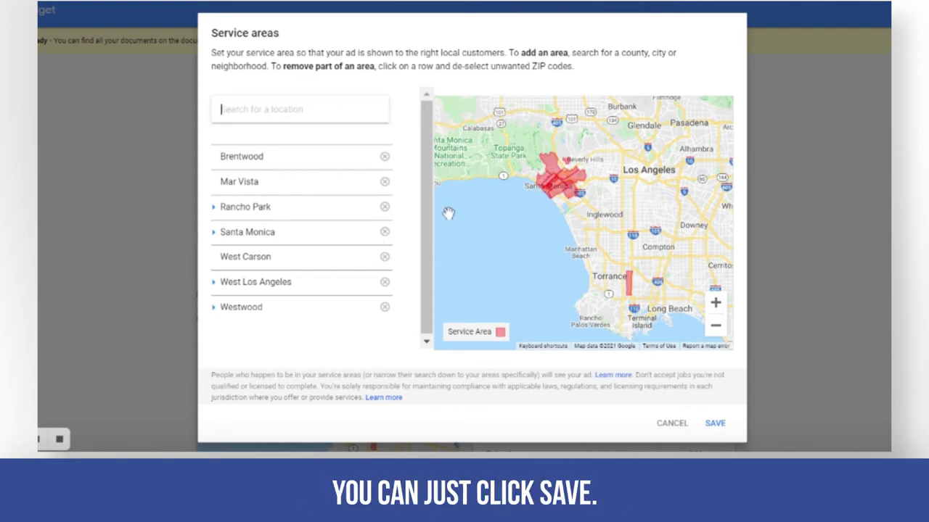
- Leave service areas unchanged, keep business hours status as Taking Customers, and cancel the hours dialog
{"action": "left_click", "coordinate": [673, 424]}
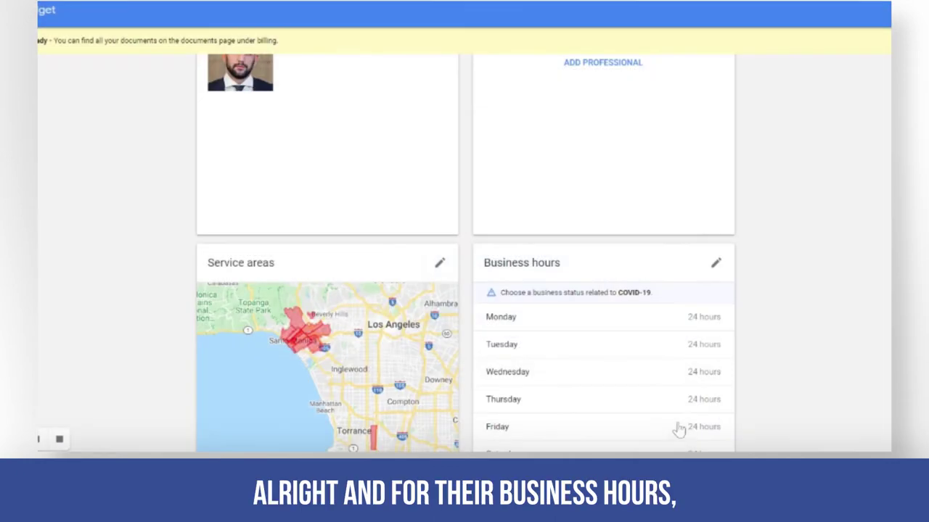
{"action": "scroll", "coordinate": [613, 314], "scroll_direction": "down", "scroll_amount": 1}
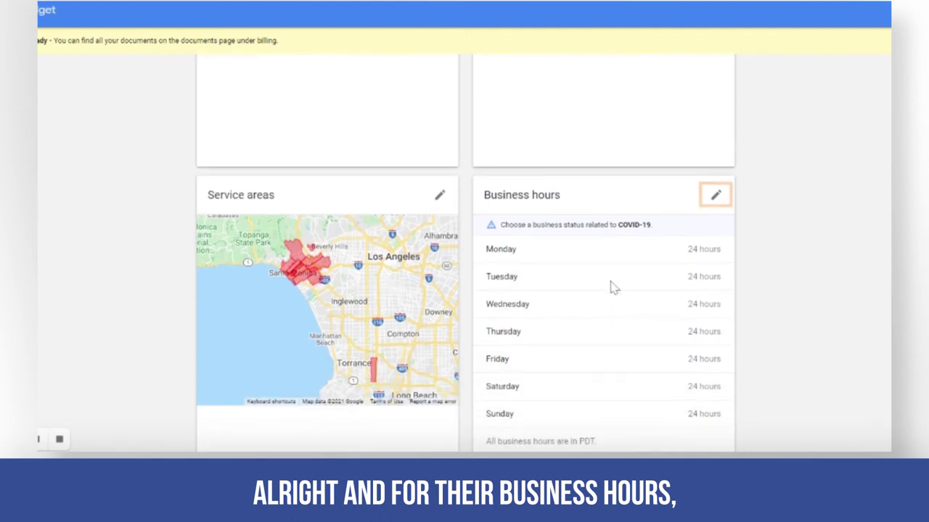
{"action": "left_click", "coordinate": [716, 196]}
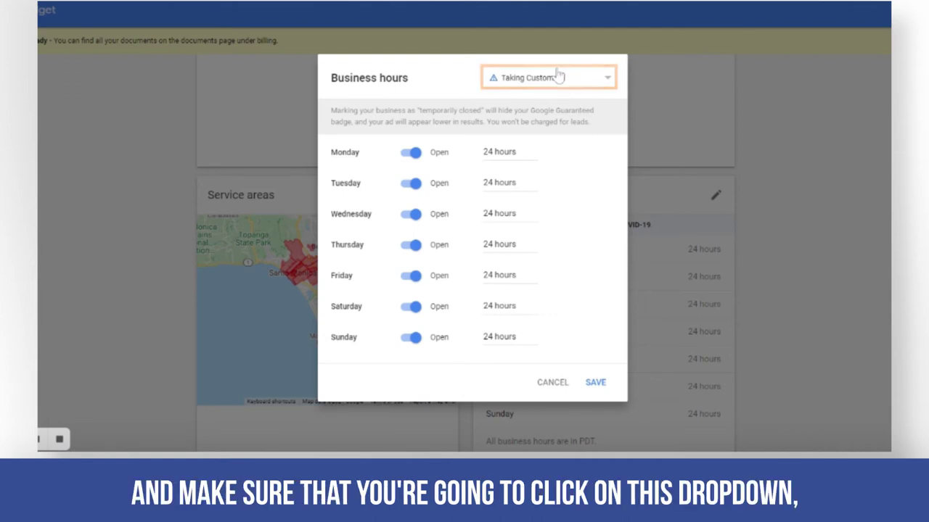
{"action": "left_click", "coordinate": [530, 84]}
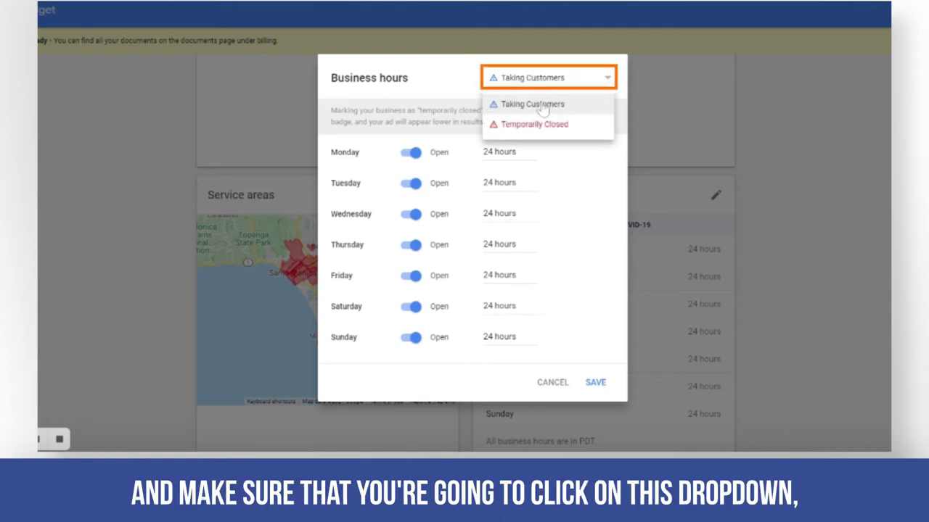
{"action": "left_click", "coordinate": [543, 106]}
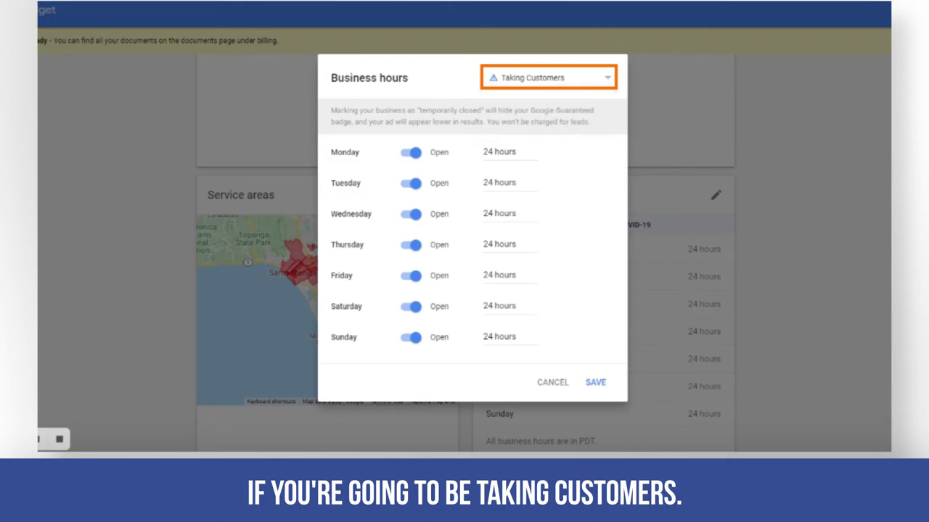
{"action": "left_click", "coordinate": [557, 86]}
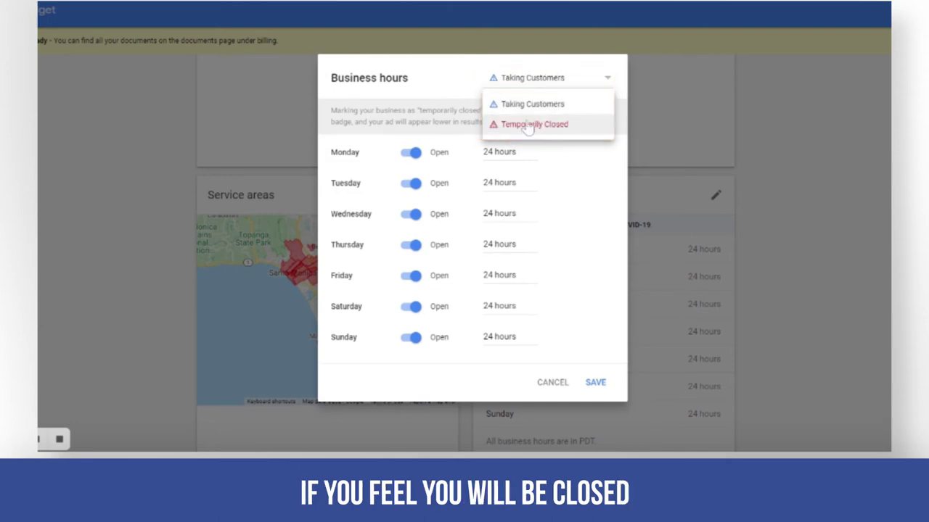
{"action": "left_click", "coordinate": [448, 89]}
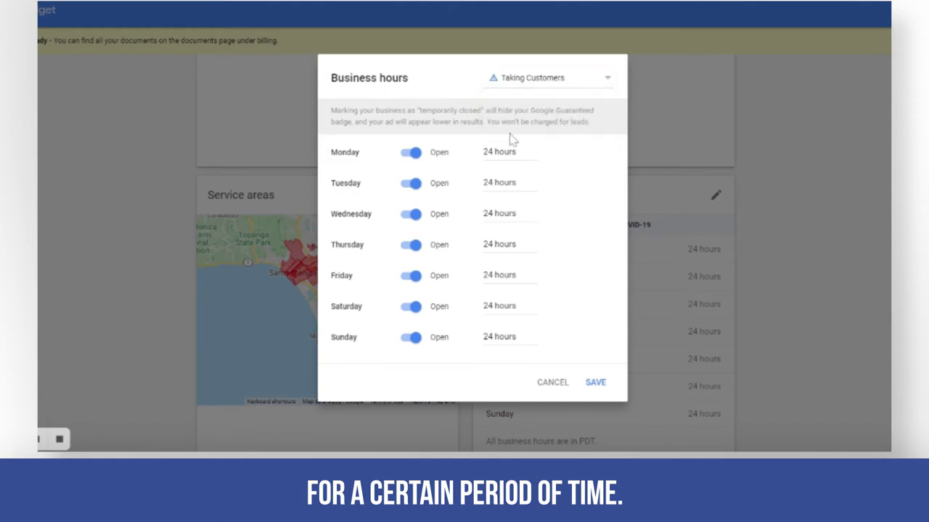
{"action": "left_click", "coordinate": [555, 382]}
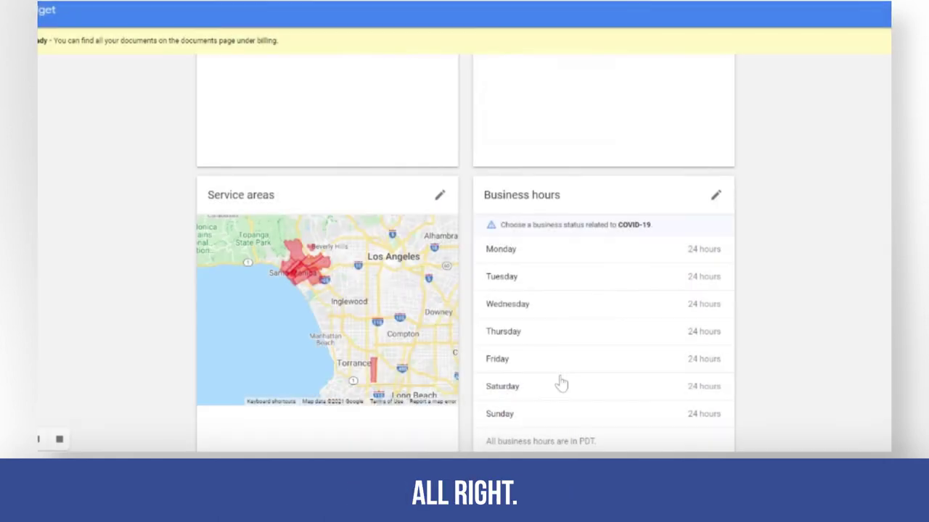
- Scroll back up to the top profile card with the ad on and Google Screened status
{"action": "scroll", "coordinate": [593, 382], "scroll_direction": "up", "scroll_amount": 8}
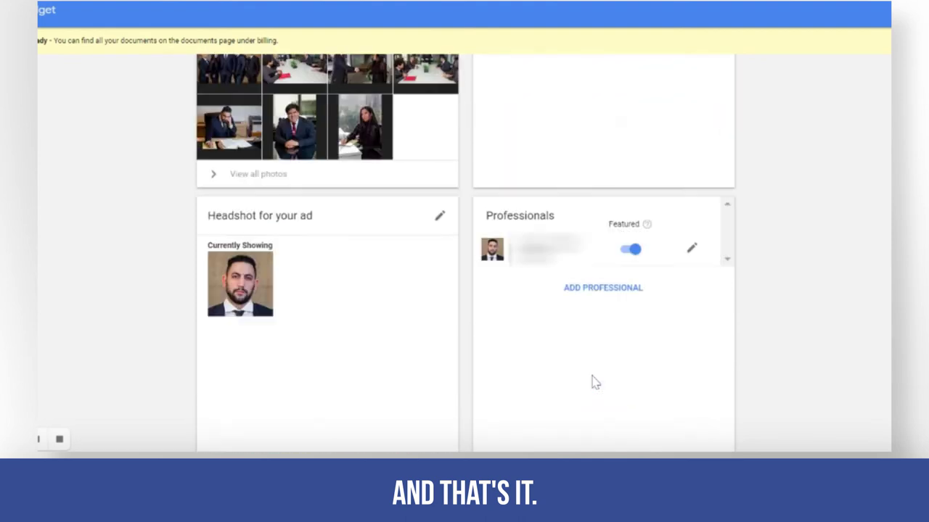
{"action": "scroll", "coordinate": [593, 382], "scroll_direction": "up", "scroll_amount": 6}
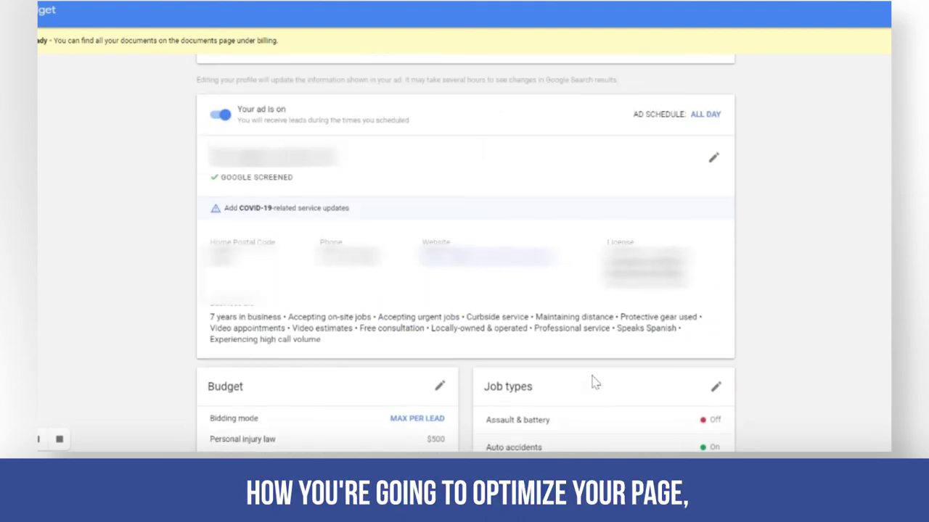
{"action": "scroll", "coordinate": [594, 382], "scroll_direction": "up", "scroll_amount": 2}
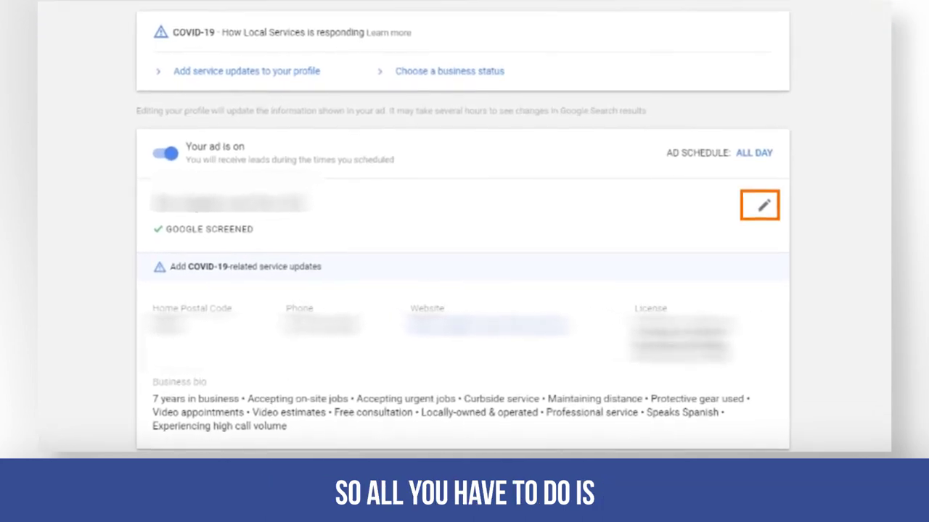
- Review the seven COVID-19 service updates and five business bio highlights in Business info, then save
{"action": "left_click", "coordinate": [763, 209]}
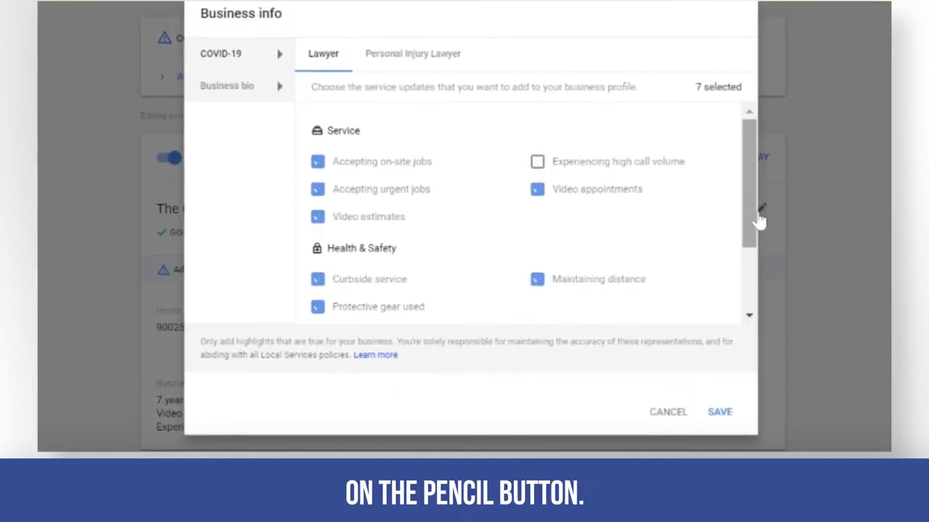
{"action": "left_click", "coordinate": [242, 98]}
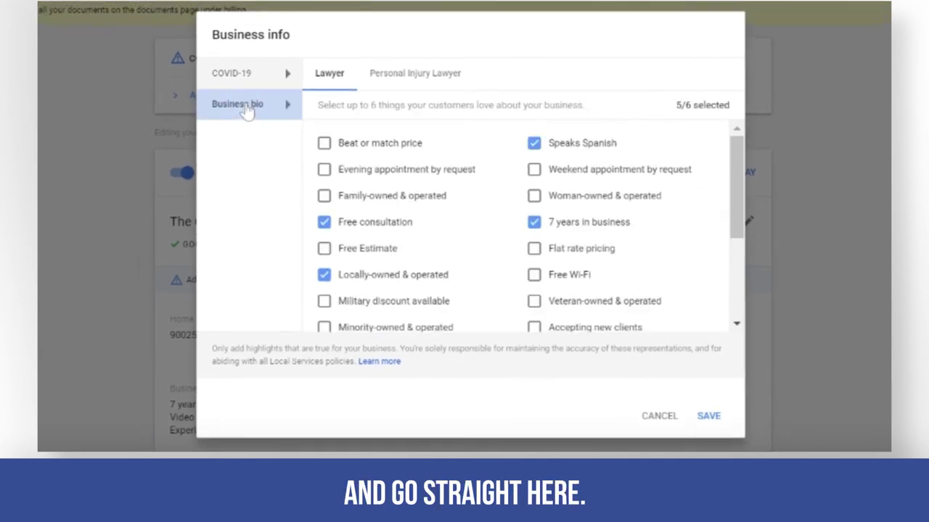
{"action": "left_click", "coordinate": [245, 74]}
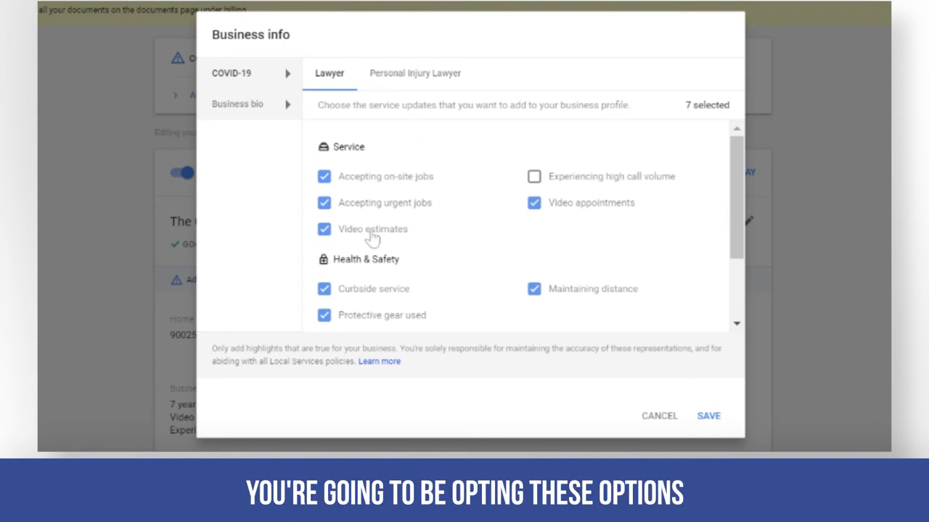
{"action": "scroll", "coordinate": [370, 322], "scroll_direction": "down", "scroll_amount": 3}
{"action": "left_click", "coordinate": [247, 108]}
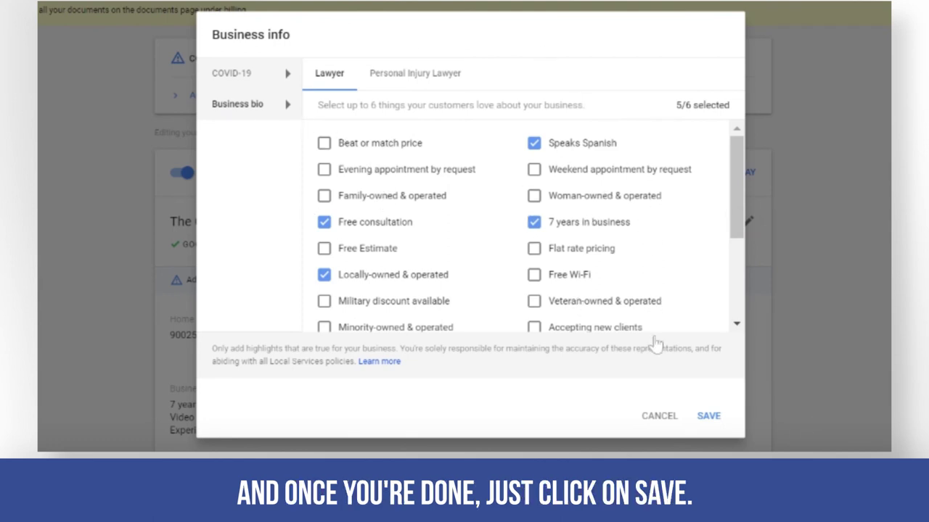
{"action": "left_click", "coordinate": [700, 415]}
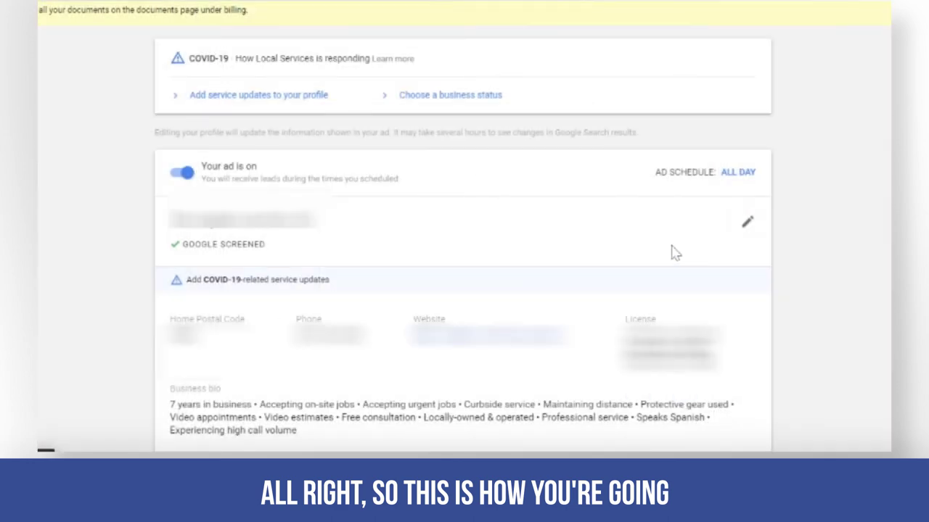
{"action": "scroll", "coordinate": [537, 185], "scroll_direction": "down", "scroll_amount": 1}
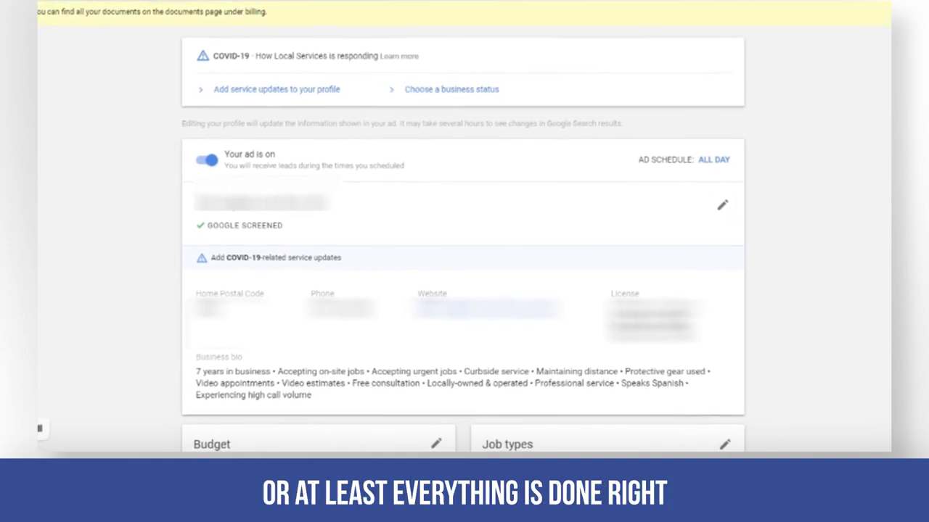
{"action": "scroll", "coordinate": [464, 239], "scroll_direction": "down", "scroll_amount": 2}
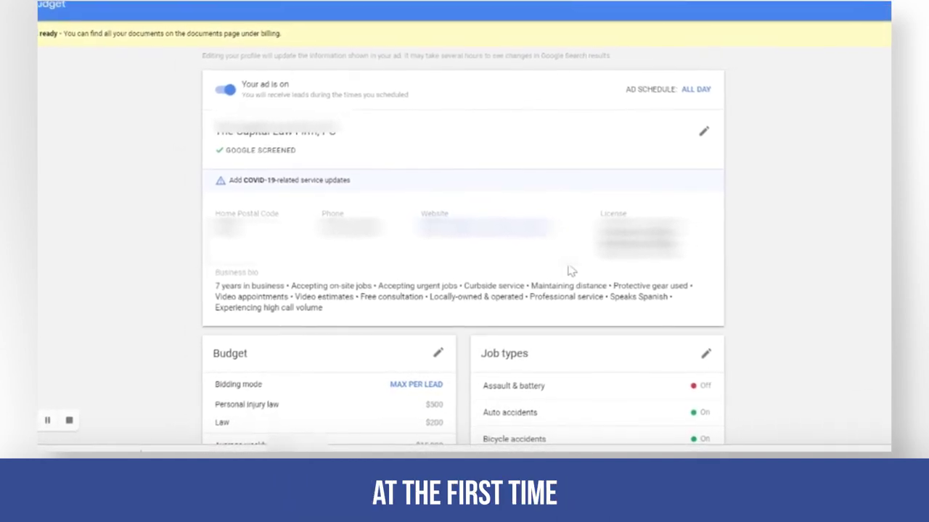
{"action": "scroll", "coordinate": [571, 271], "scroll_direction": "down", "scroll_amount": 2}
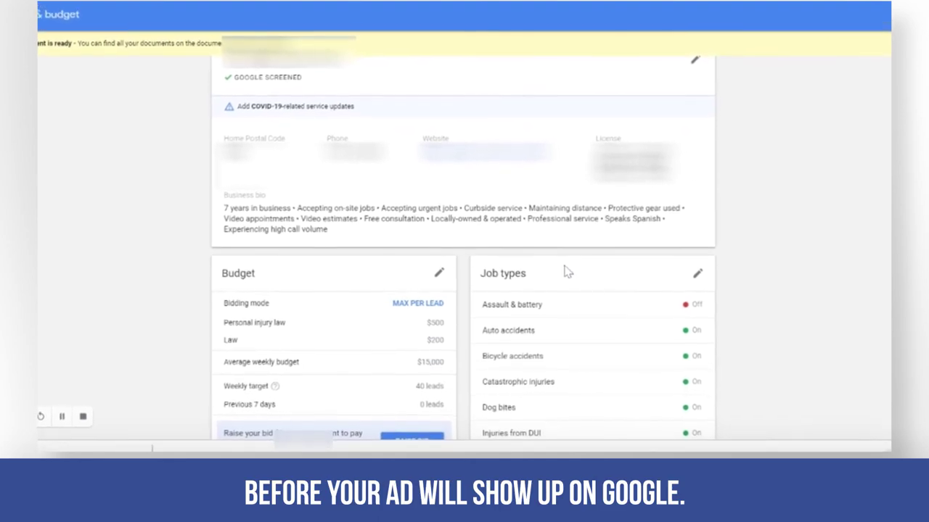
{"action": "scroll", "coordinate": [568, 271], "scroll_direction": "down", "scroll_amount": 2}
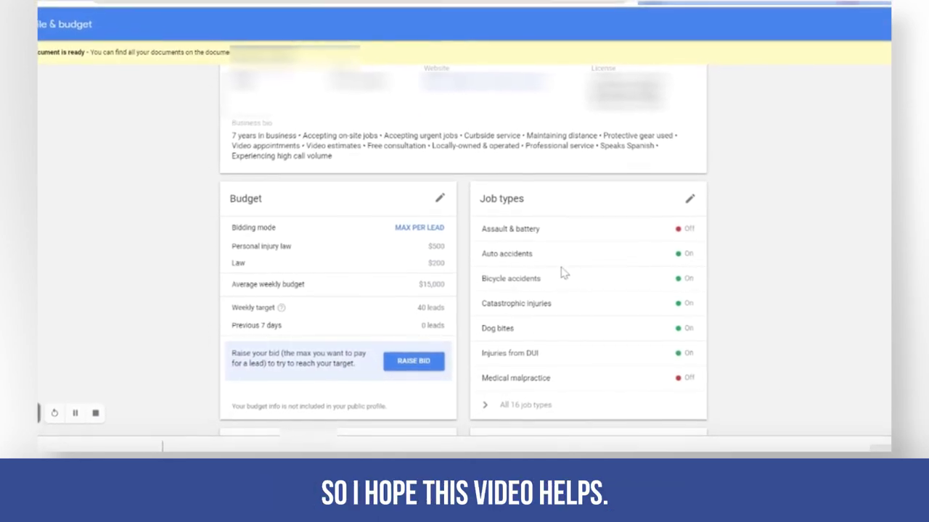